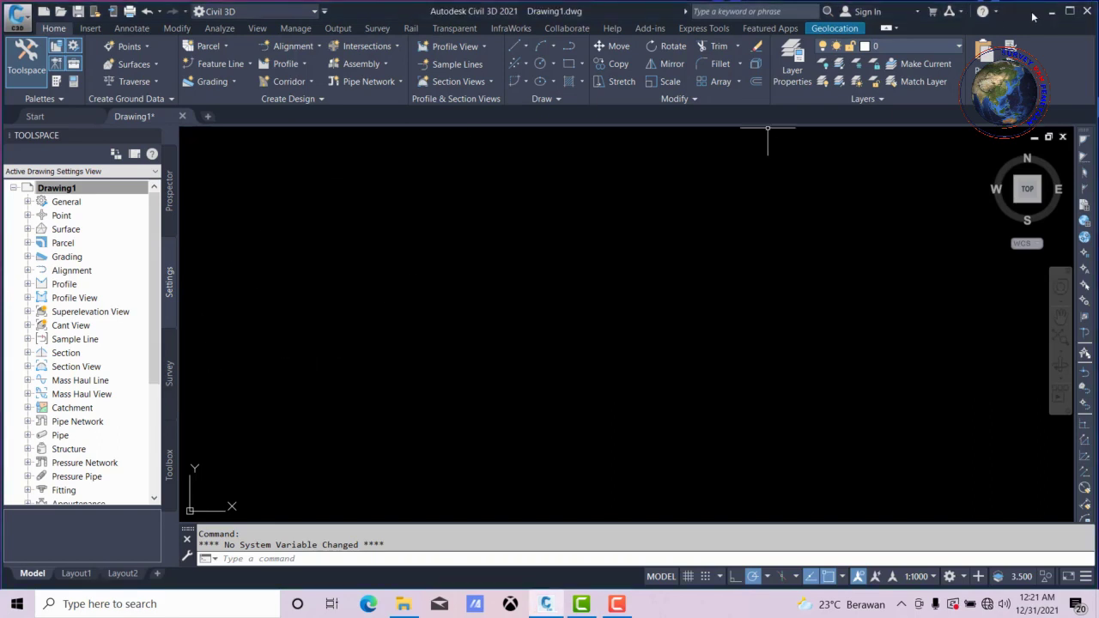
click(1051, 11)
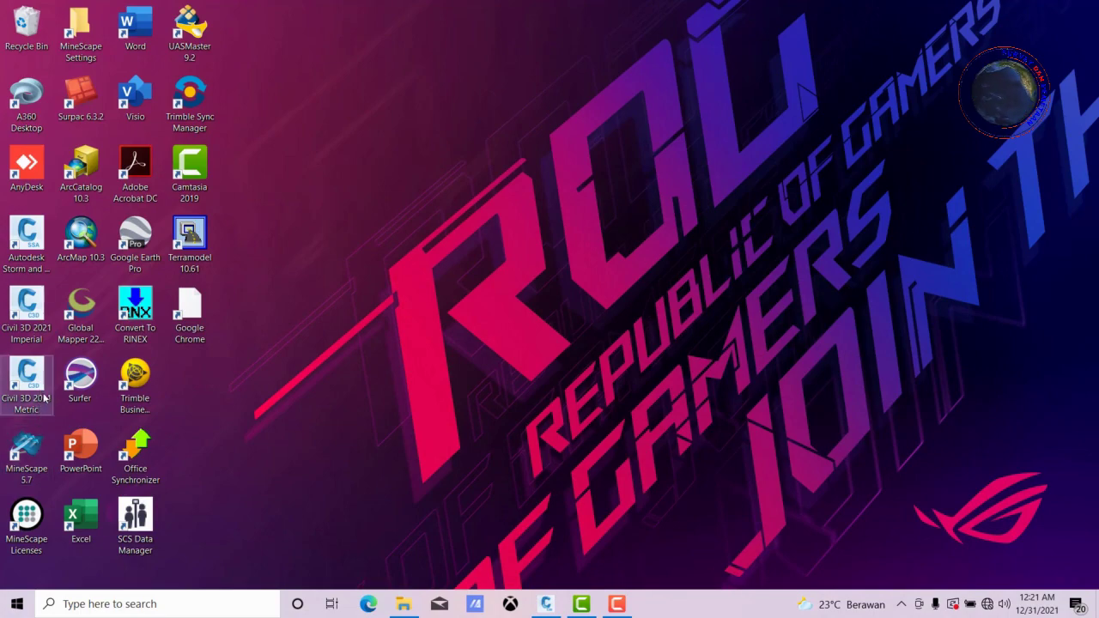
click(546, 603)
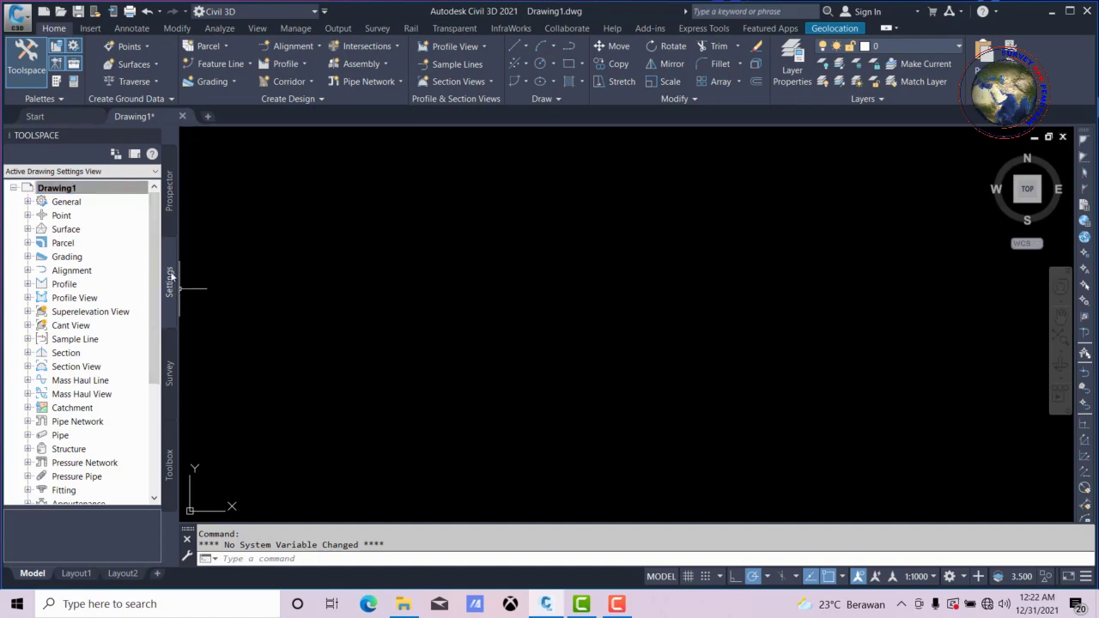
Step: Show Drawing1's objects in Prospector and bring up the Points collection's Create/Transfer/Refresh actions
click(169, 206)
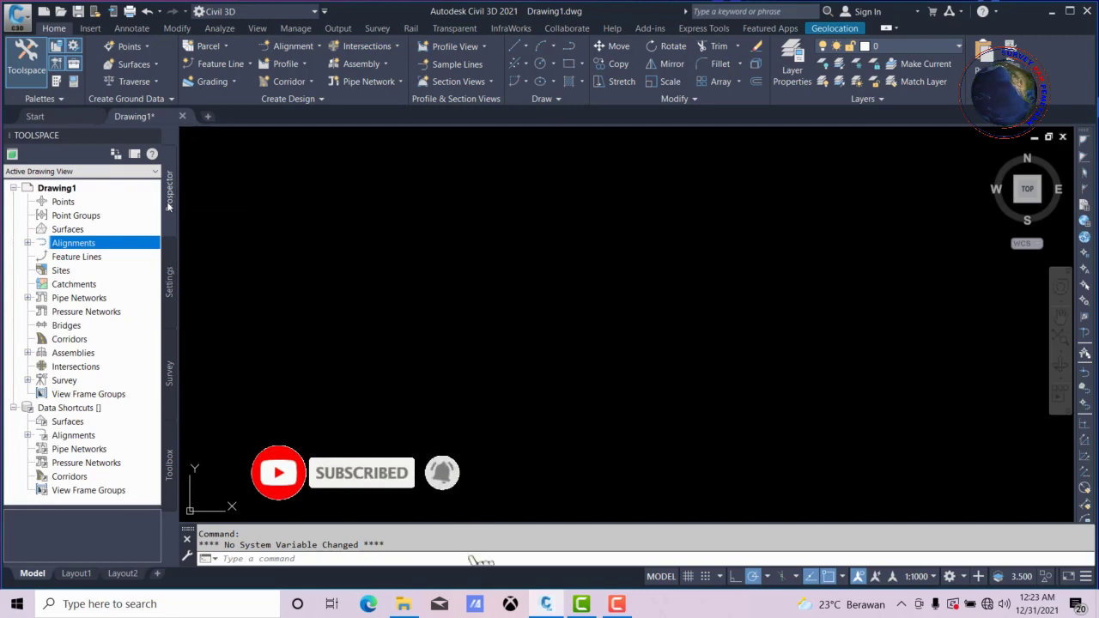
click(63, 202)
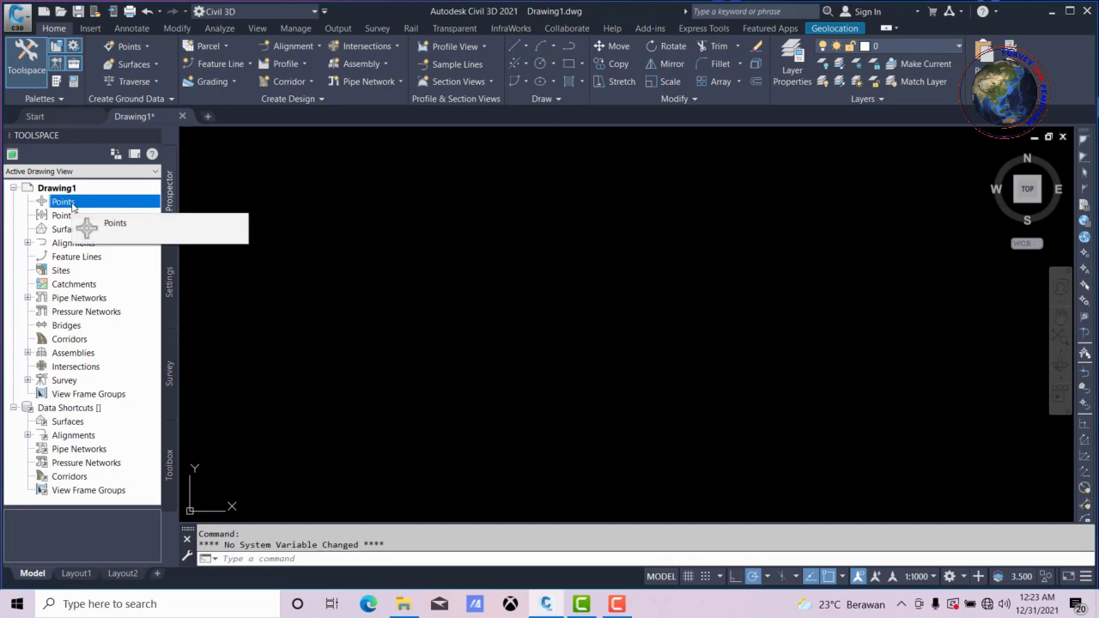
right_click(72, 206)
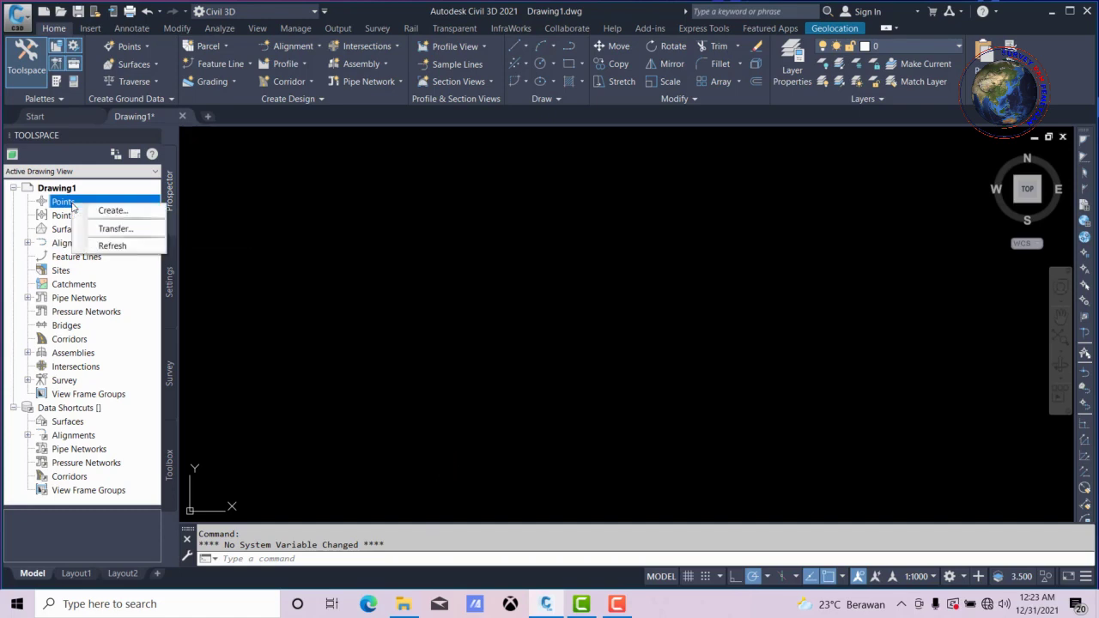
Step: Open the Create Points toolbar, move it to the centre, and open Import Points
click(127, 211)
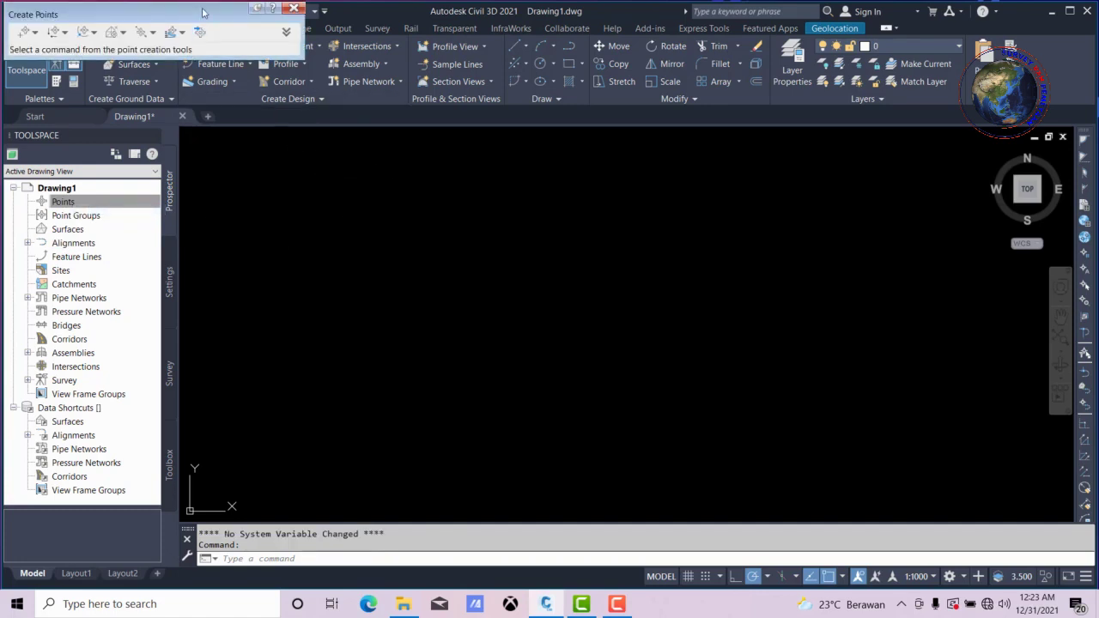
drag(203, 12, 462, 182)
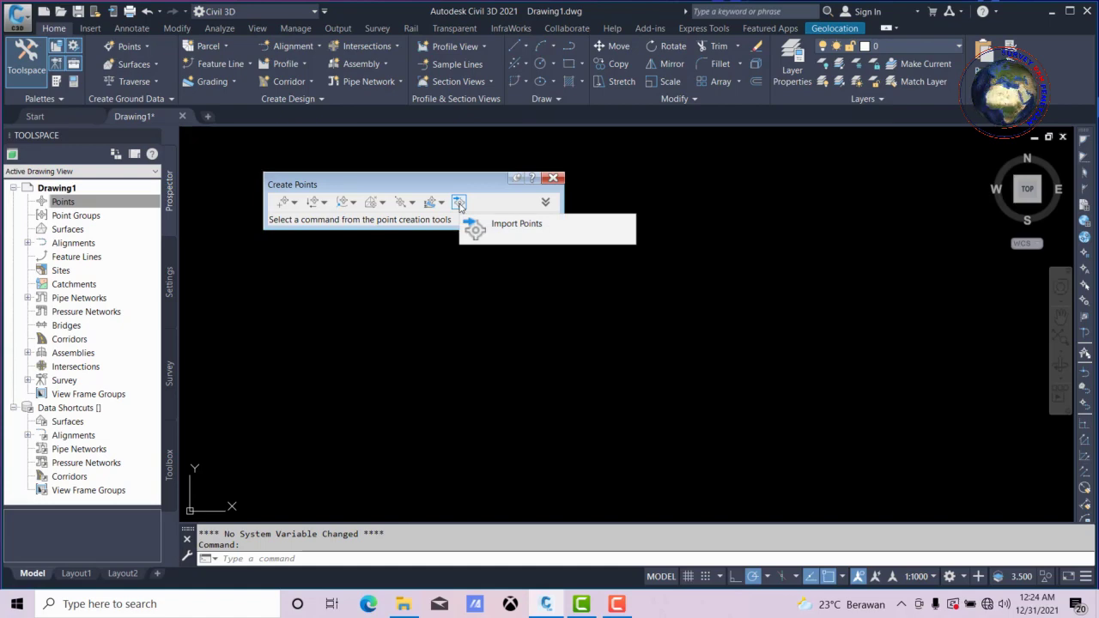
click(459, 204)
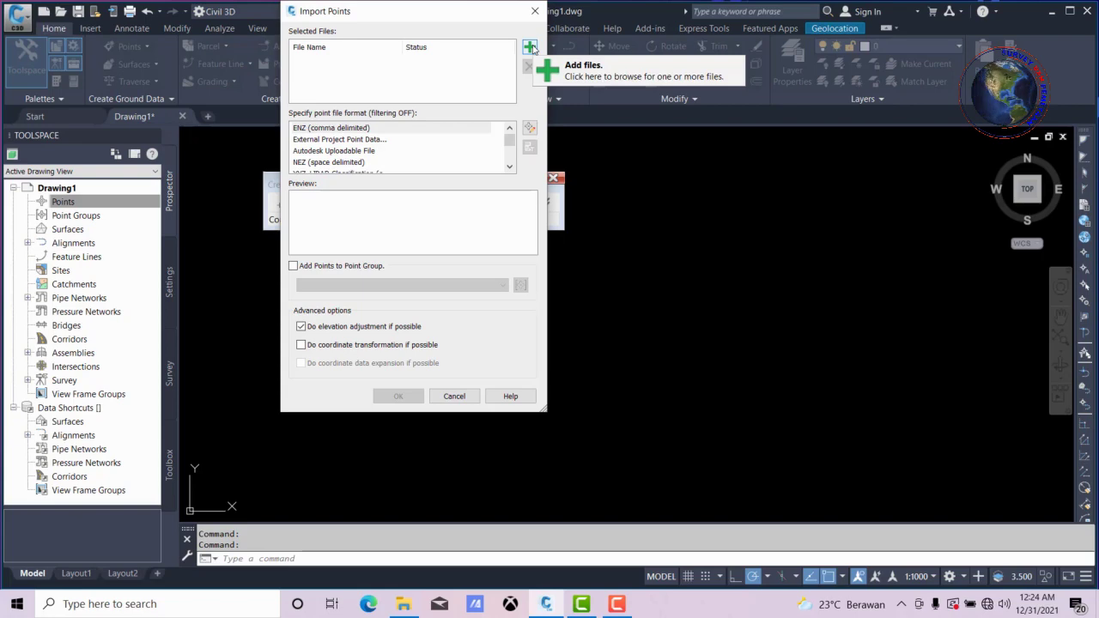
Step: Add koordinat peta topografi.csv from D:\Tutorial Civil 3D_2021 to the import list
click(529, 47)
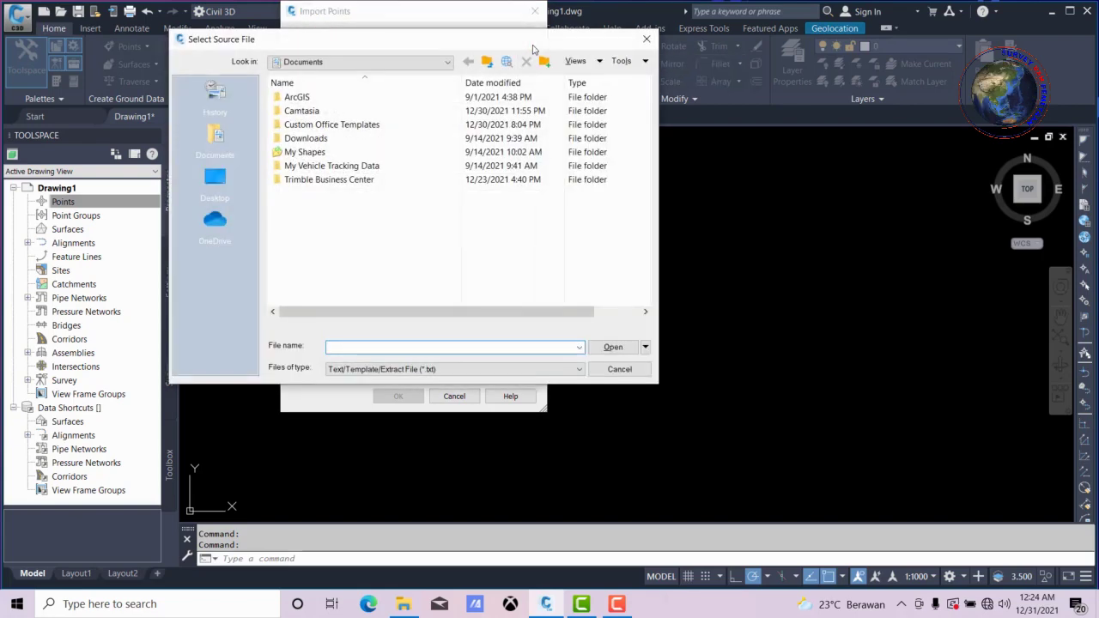
click(447, 64)
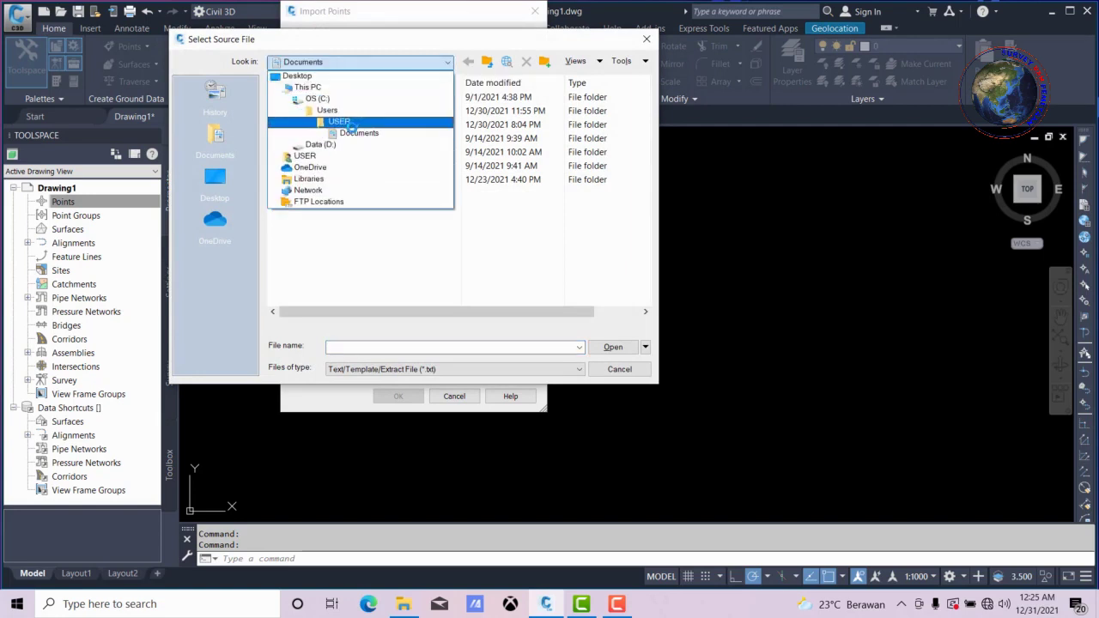
click(339, 146)
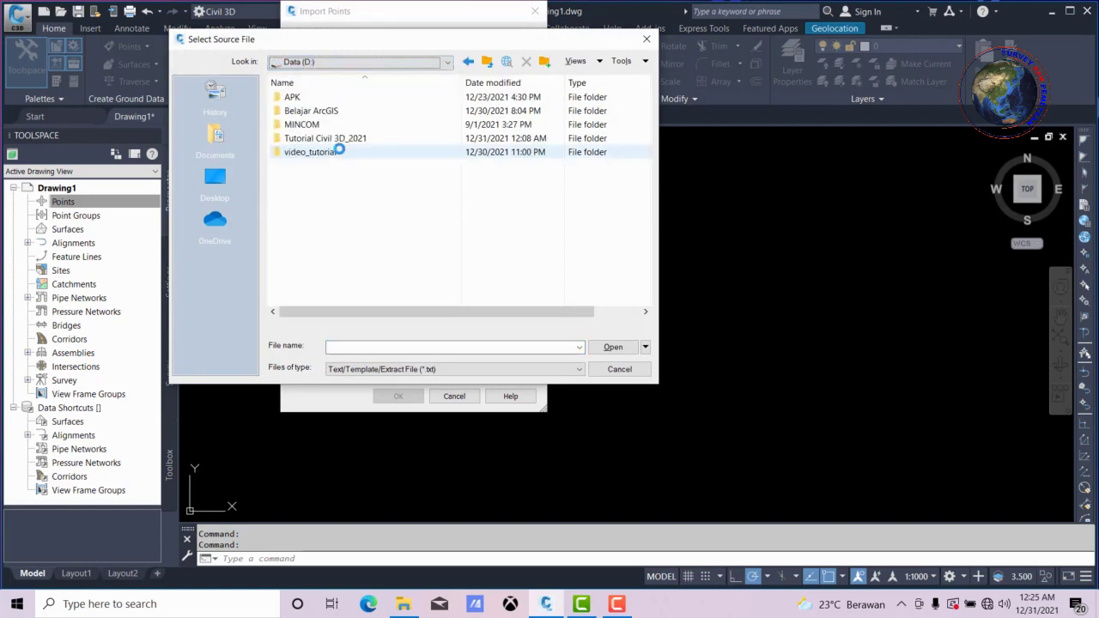
double_click(324, 139)
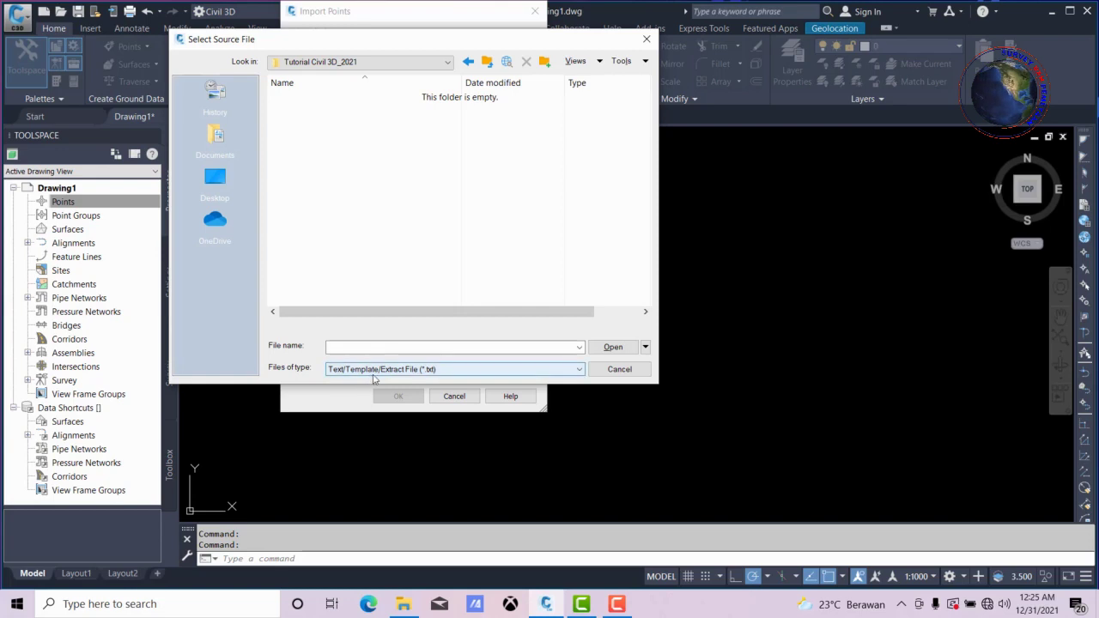
click(571, 370)
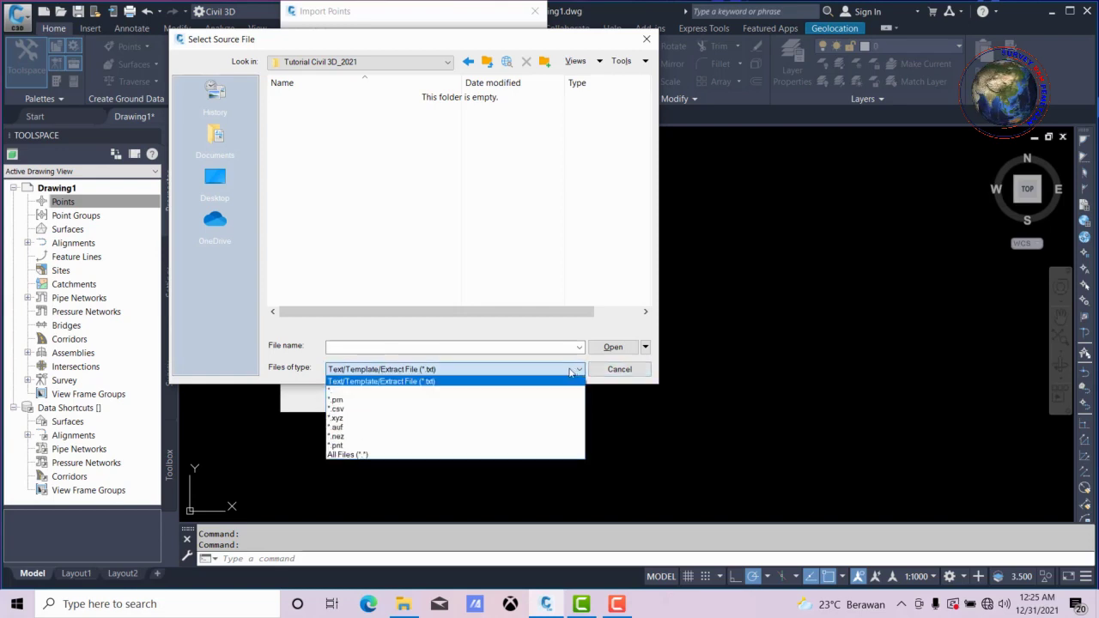
click(356, 410)
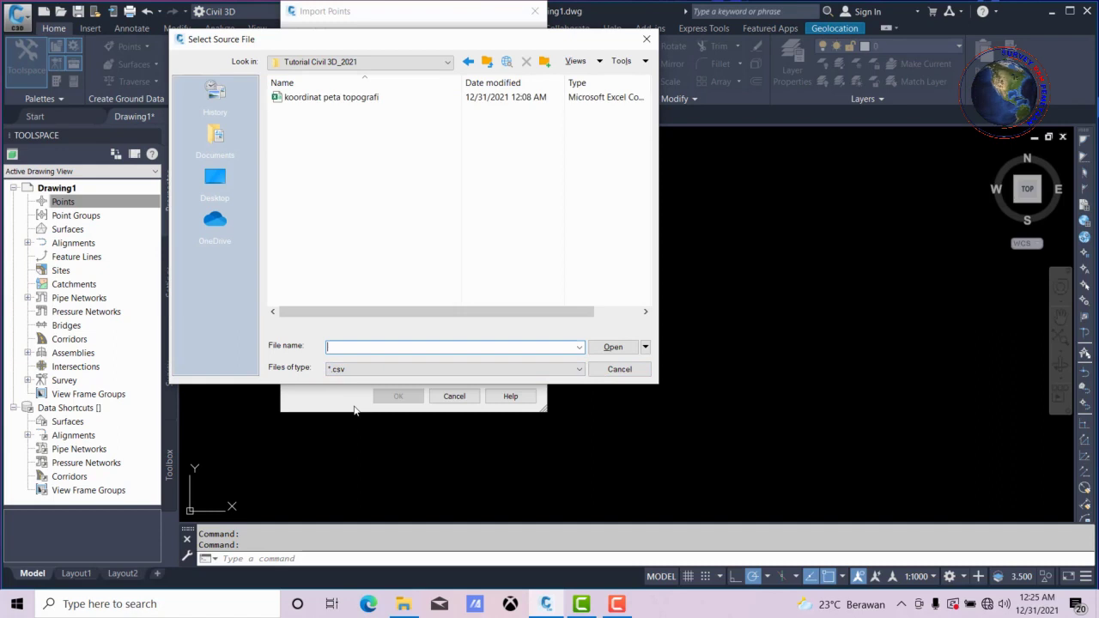
click(341, 100)
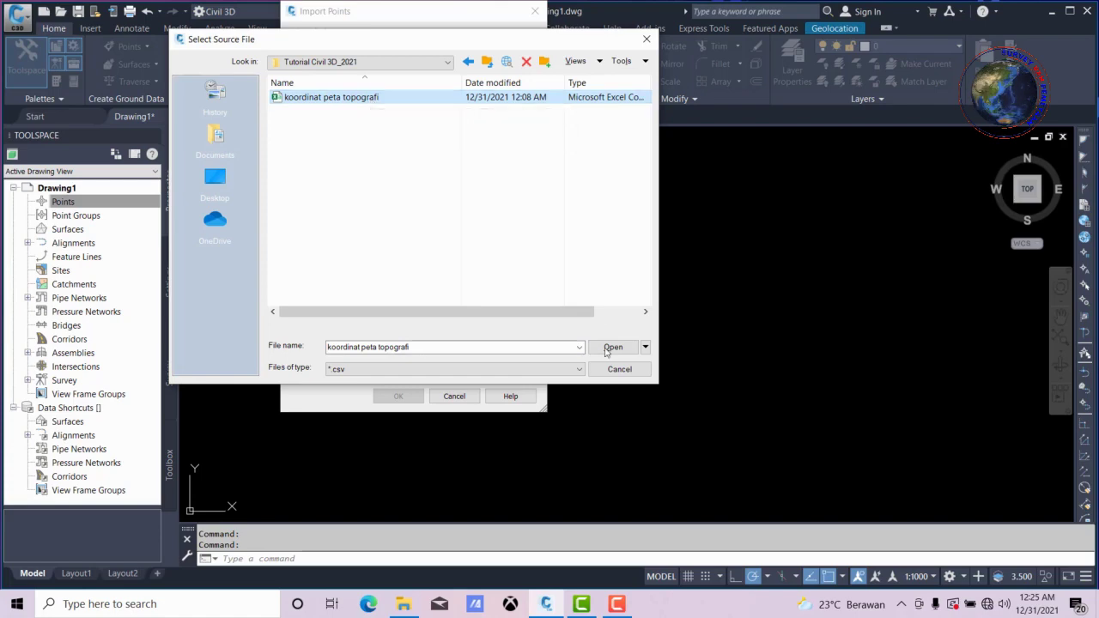
click(610, 348)
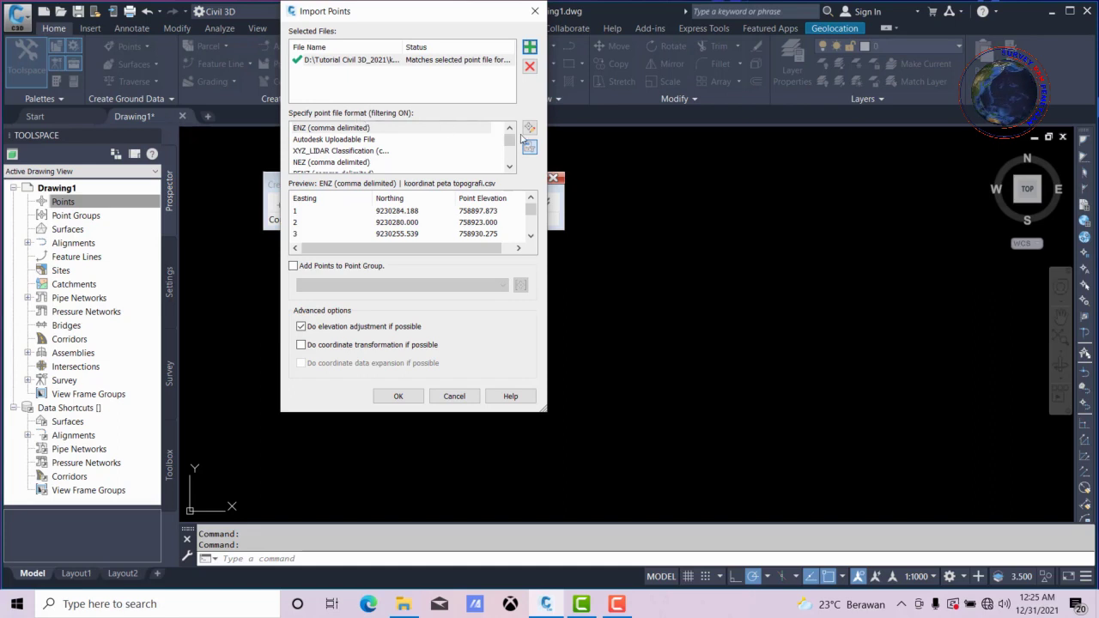
Step: Set the point file format to PNEZD (comma delimited)
drag(507, 143, 508, 159)
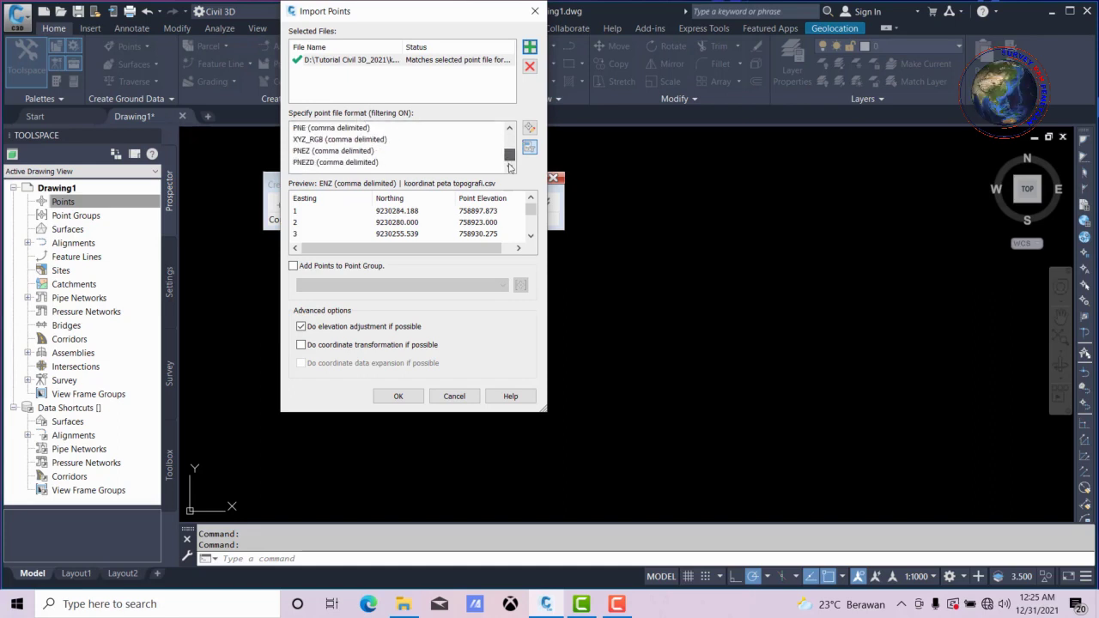
click(327, 162)
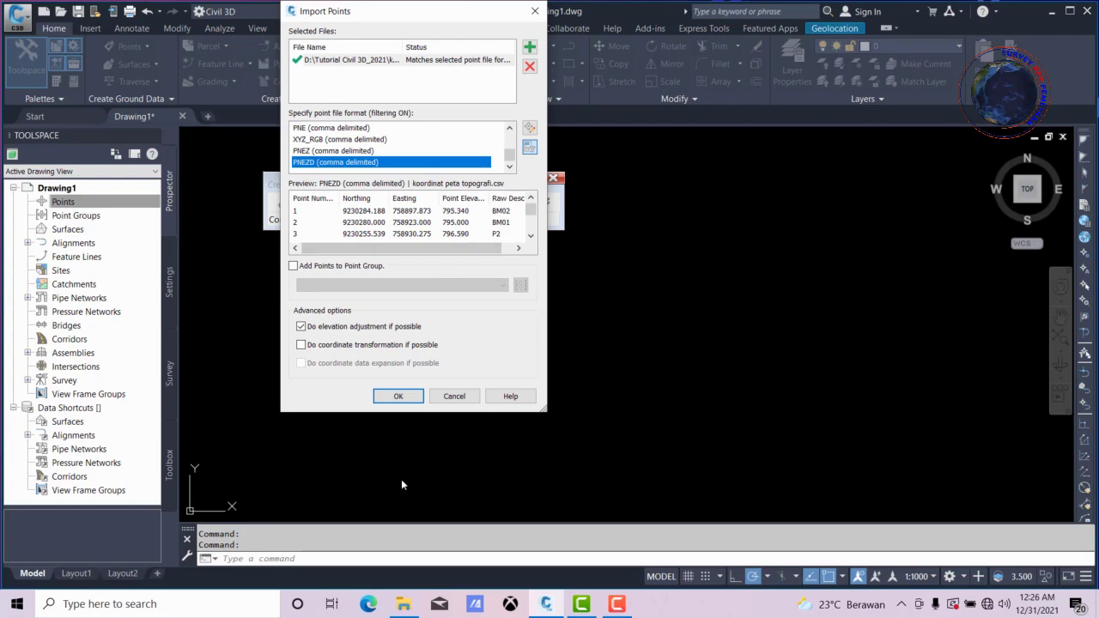
Step: Check the koordinat peta topografi workbook's coordinates in Excel, then close Excel
click(405, 601)
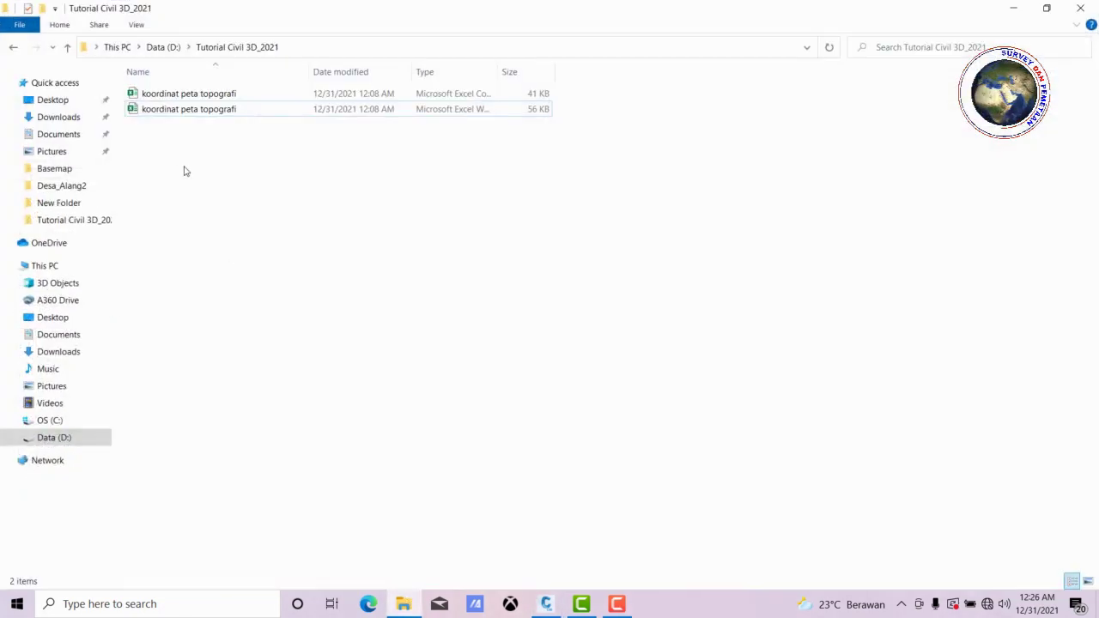
click(206, 96)
double_click(206, 109)
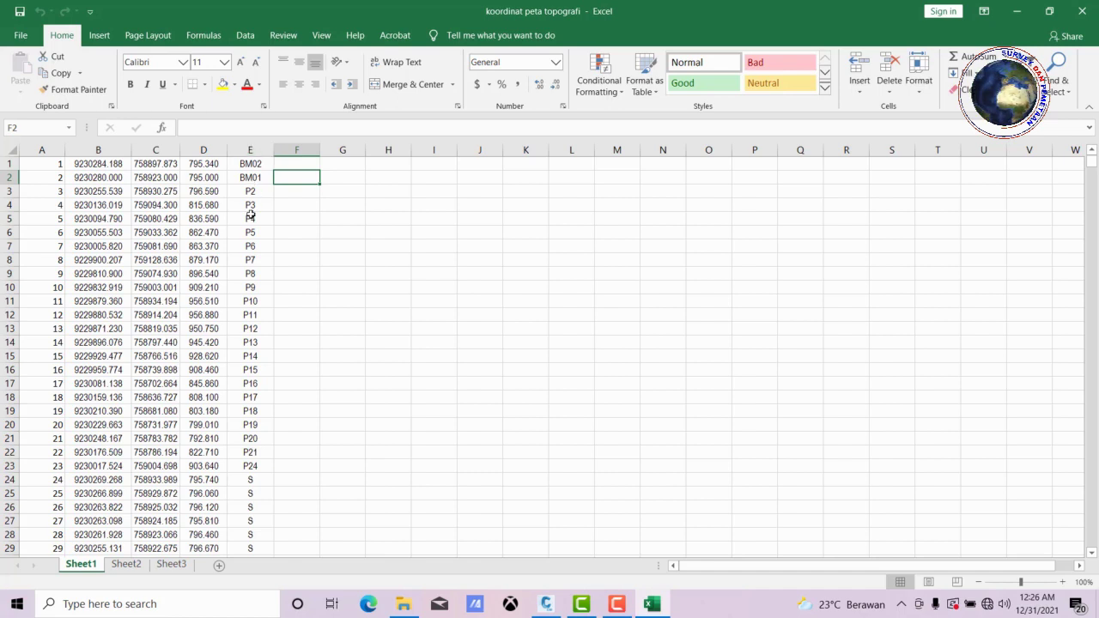
click(1081, 10)
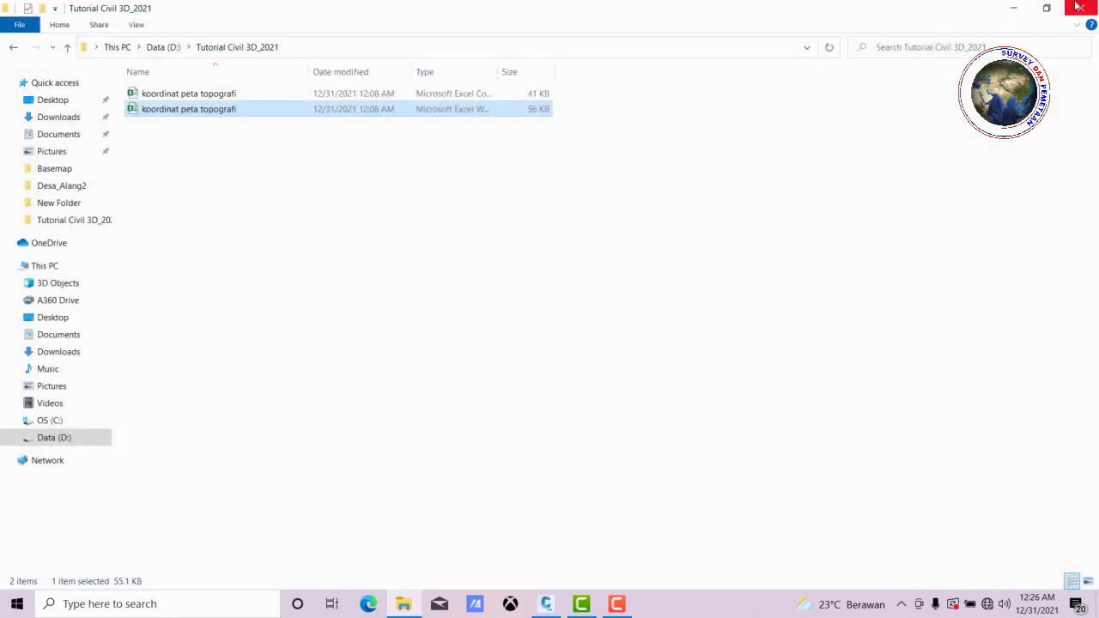
Step: Enable 'Add Points to Point Group' and begin creating a new point group
click(1017, 8)
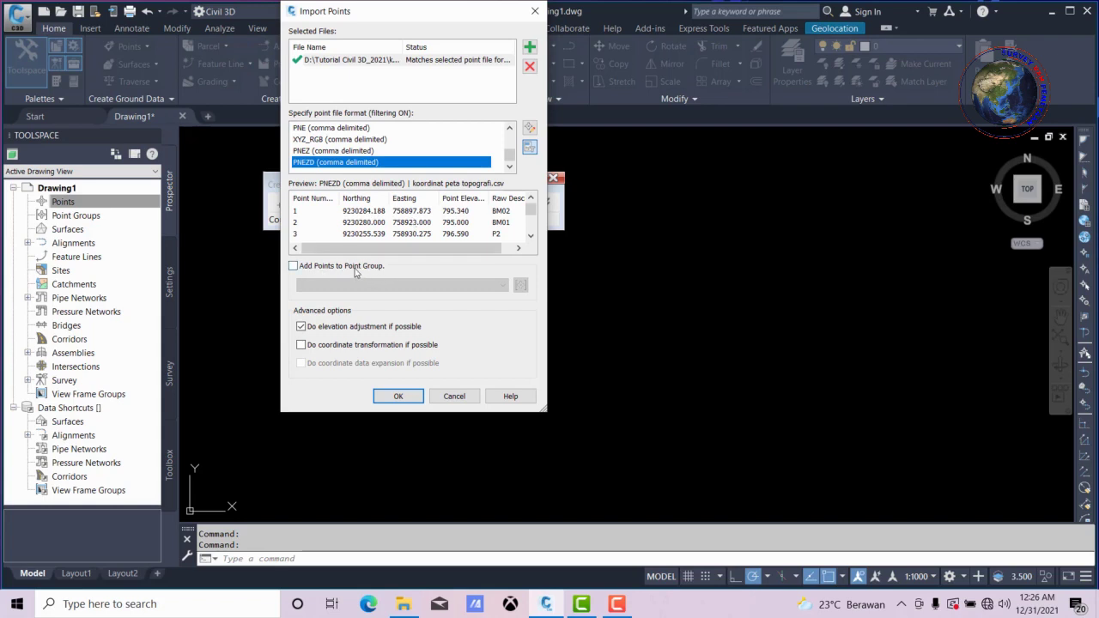
click(292, 266)
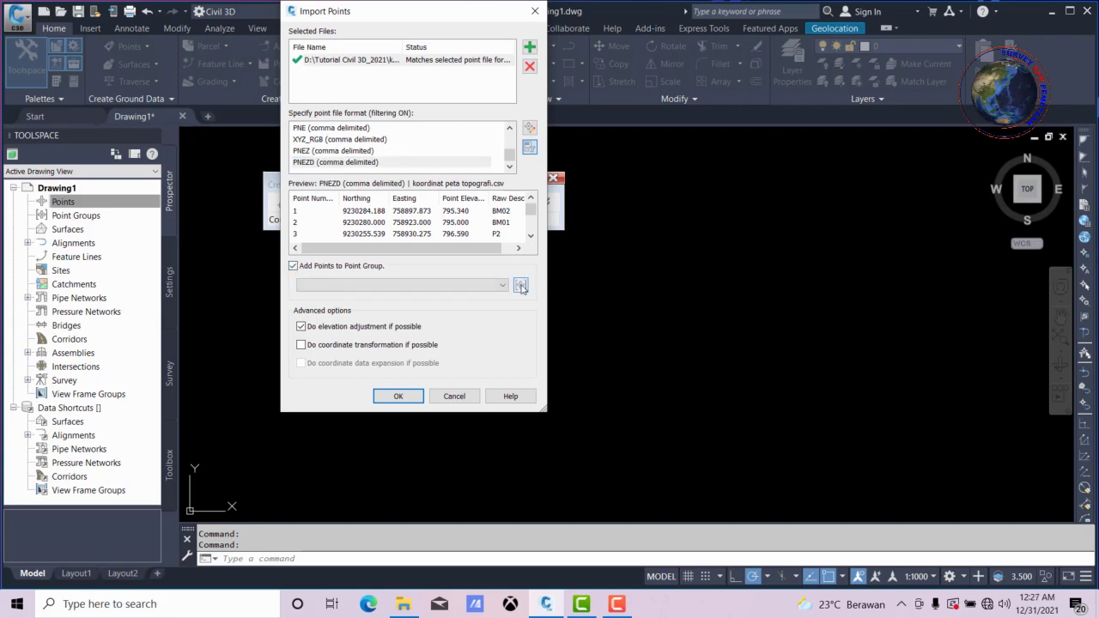
click(331, 289)
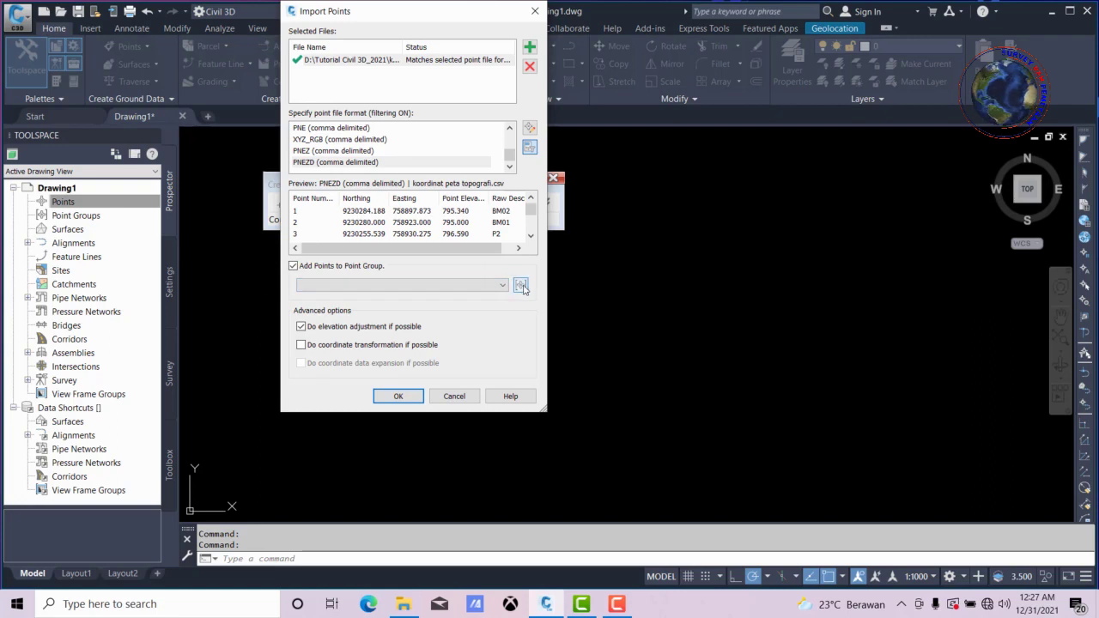
click(521, 286)
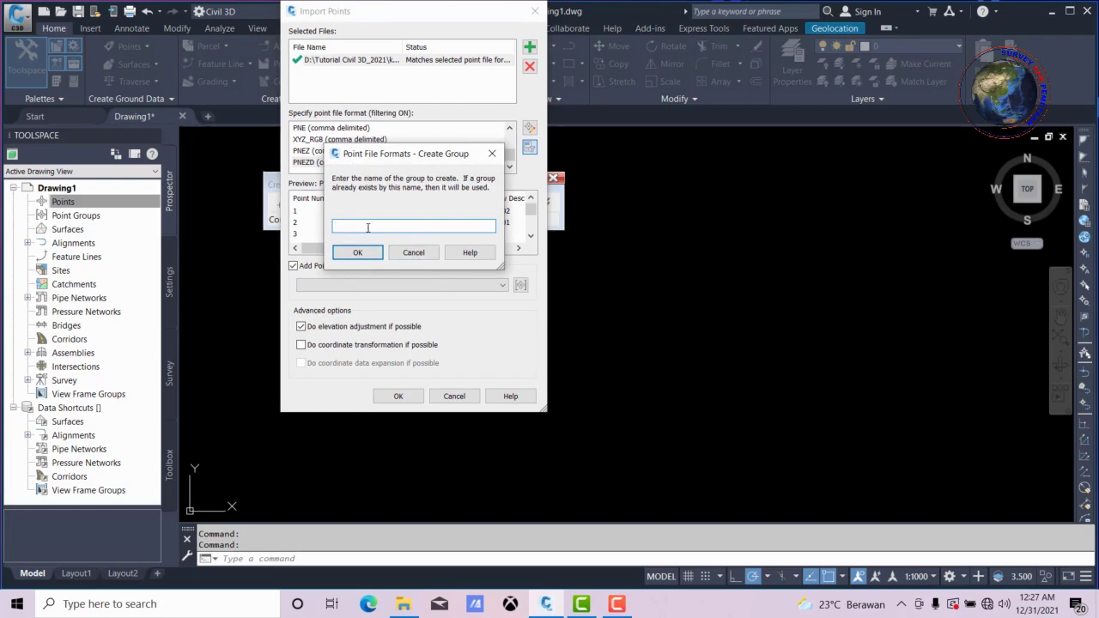
Step: Name the new point group point_topografi and confirm it
text(point )
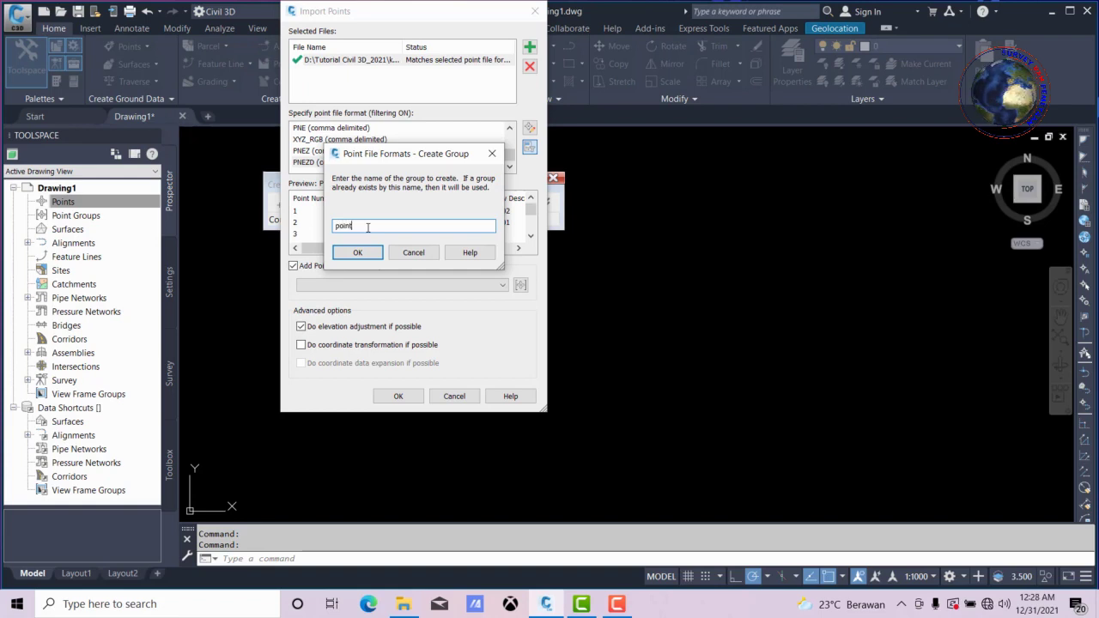
text(top)
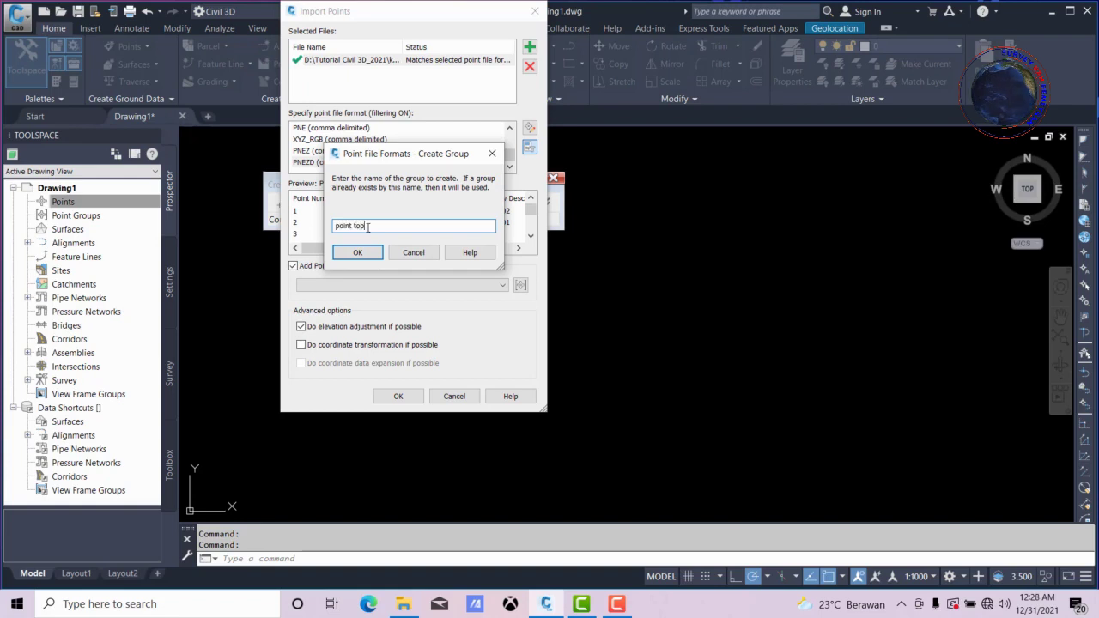
key(BackSpace)
key(BackSpace)
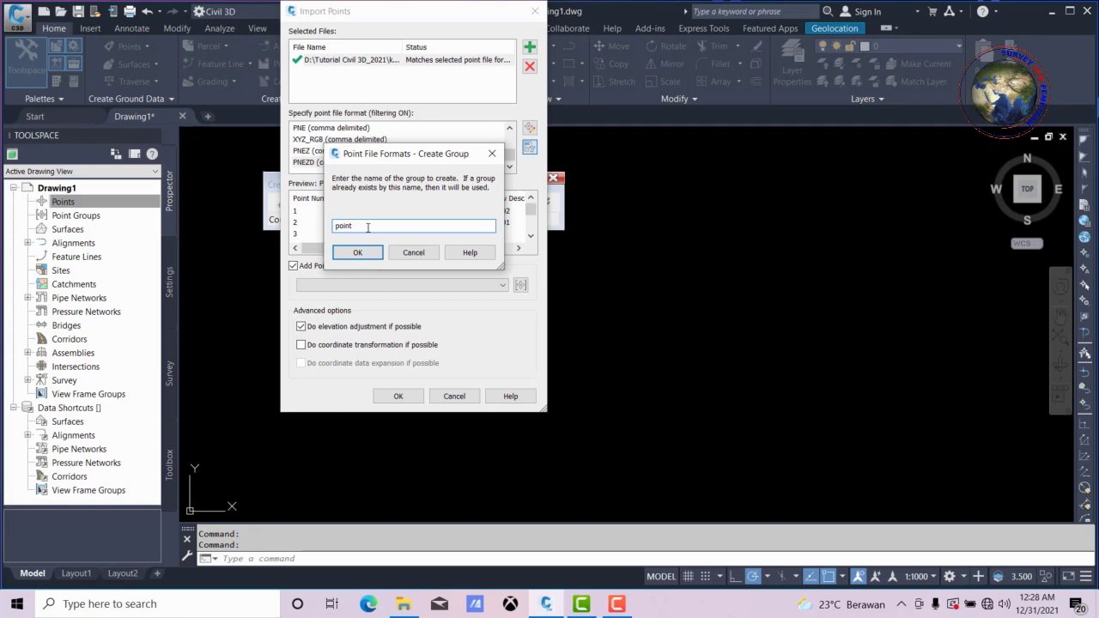
text(_t)
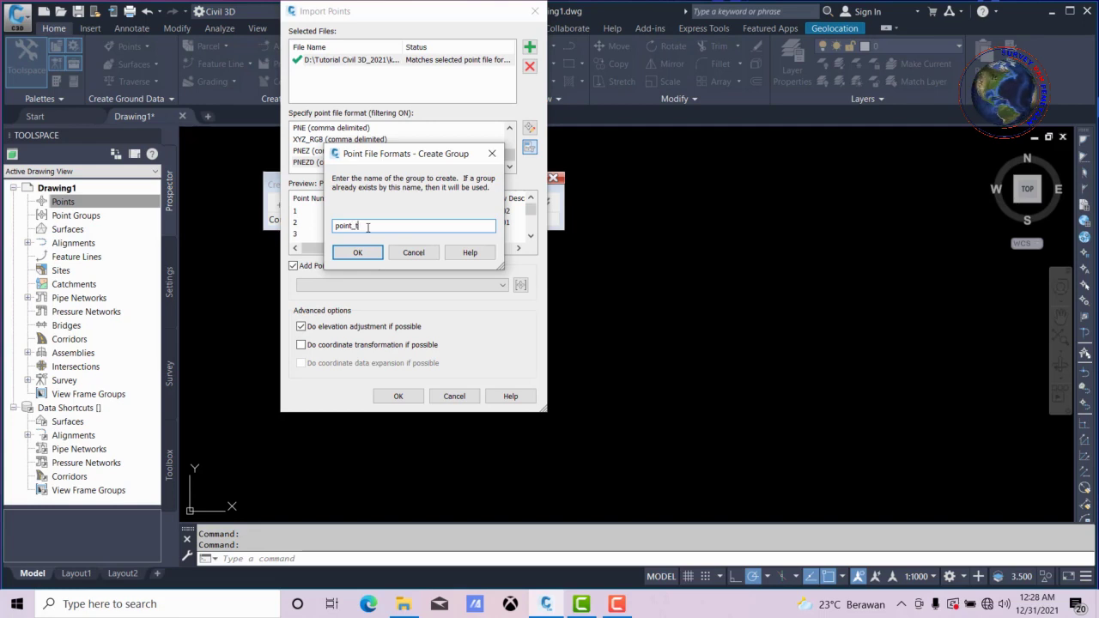
text(opografi)
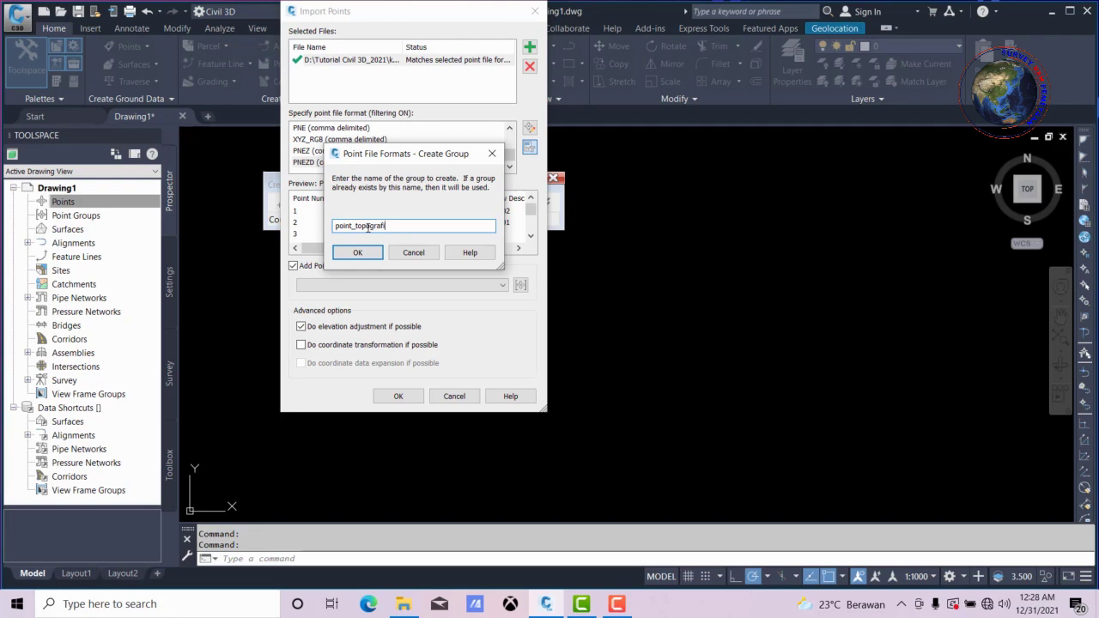
click(369, 226)
text(o)
click(357, 253)
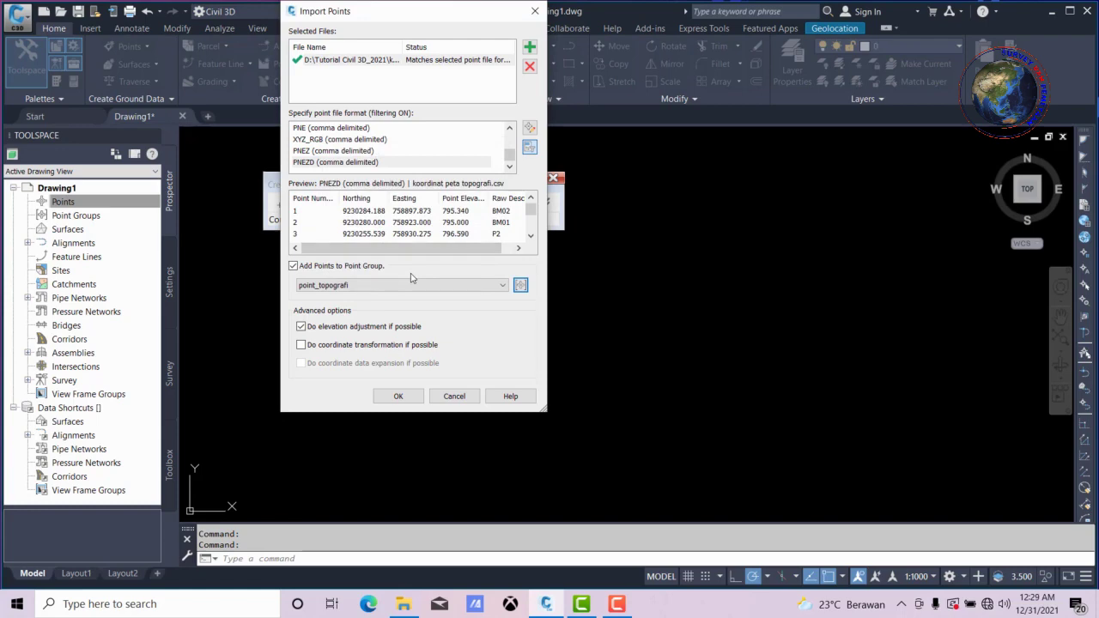
Step: Import the points, close the Create Points toolbar, and zoom extents with Z, E
click(401, 396)
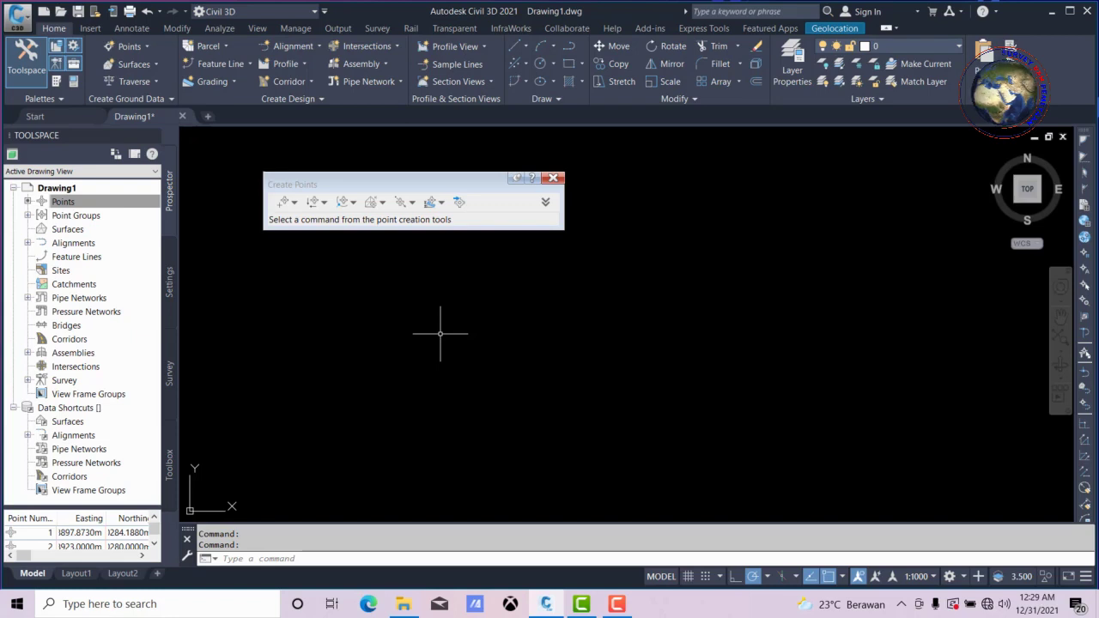
click(553, 179)
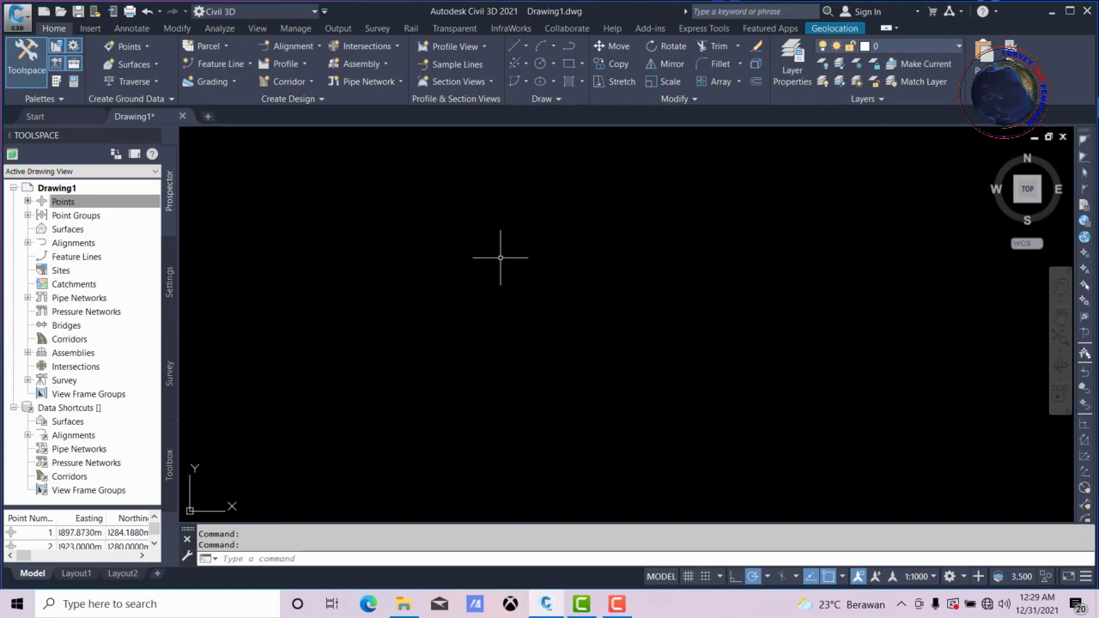
text(z)
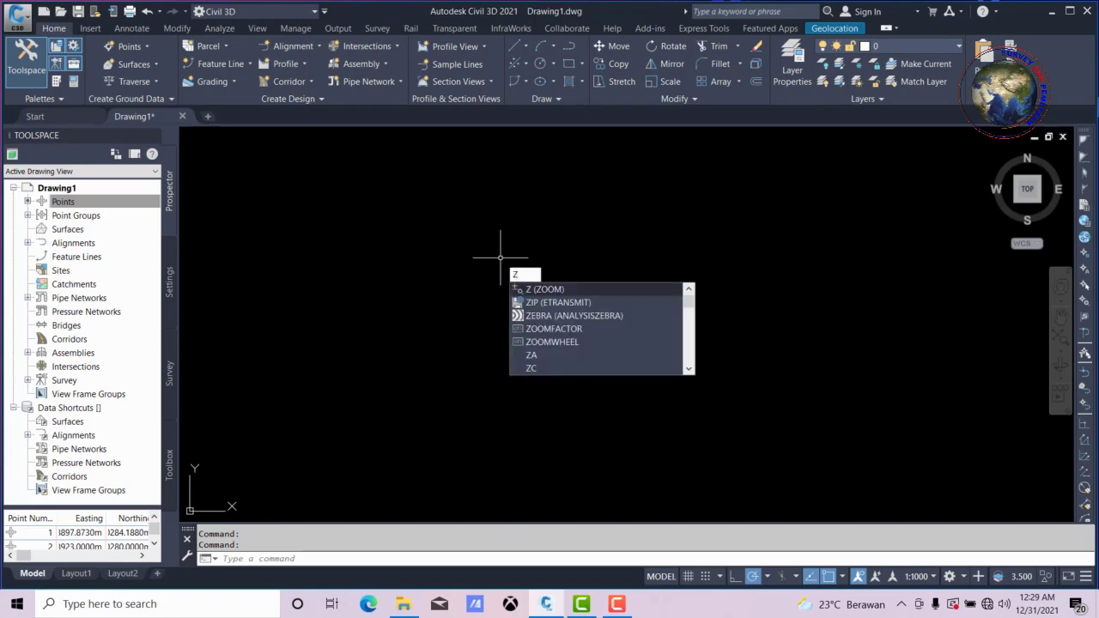
key(Return)
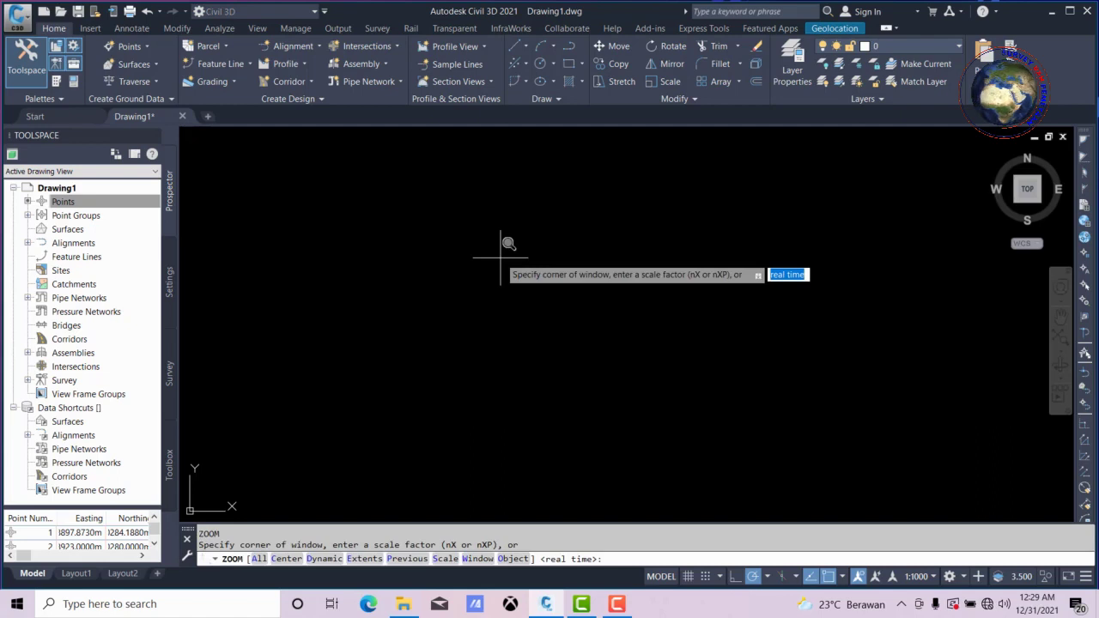
text(e)
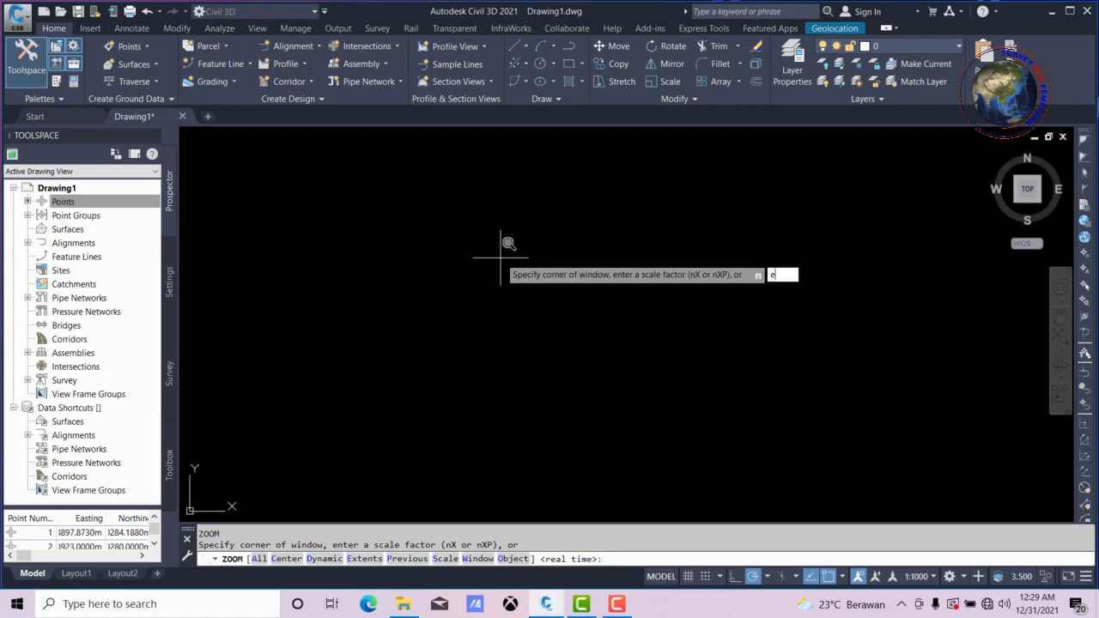
key(Return)
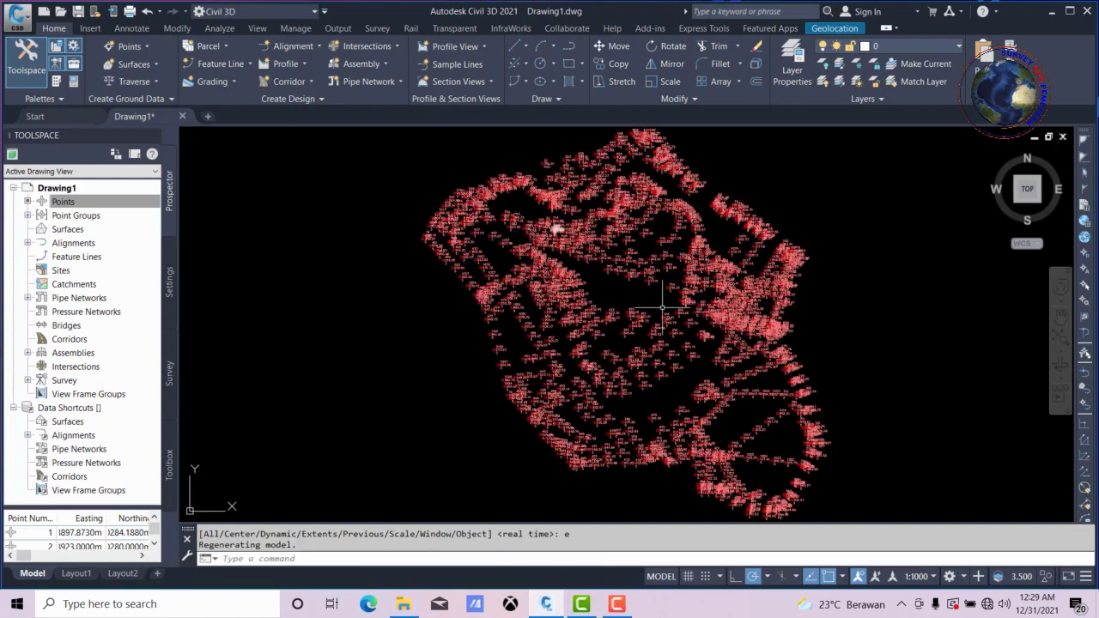
scroll(545, 283, down, 2)
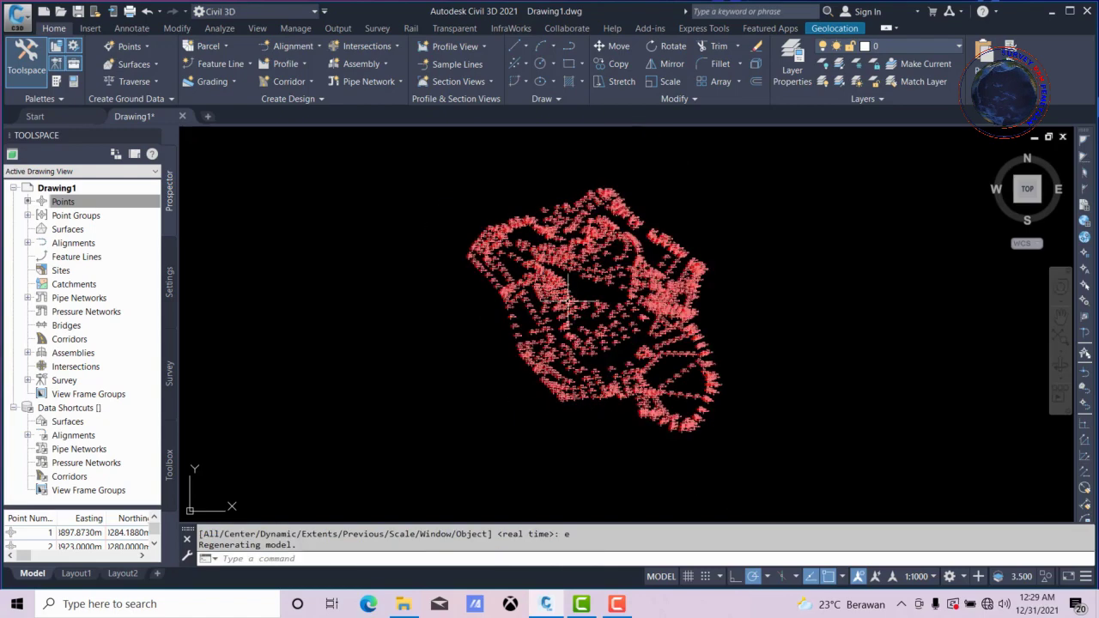
scroll(624, 324, up, 2)
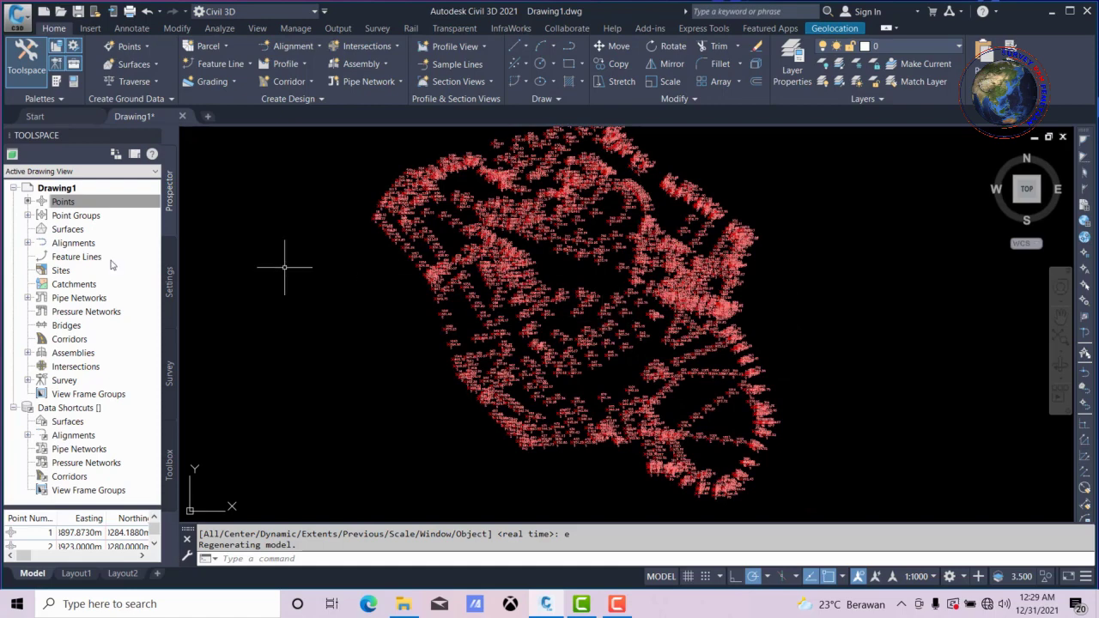
Step: Expand Point Groups in Prospector and list the points in point_topografi
click(69, 218)
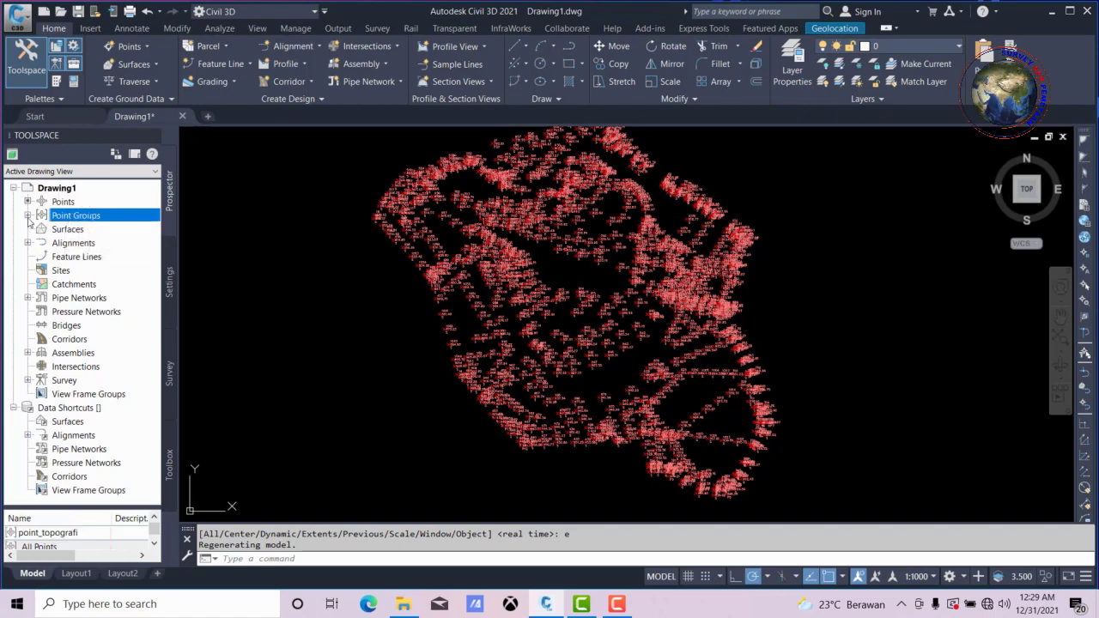
click(28, 216)
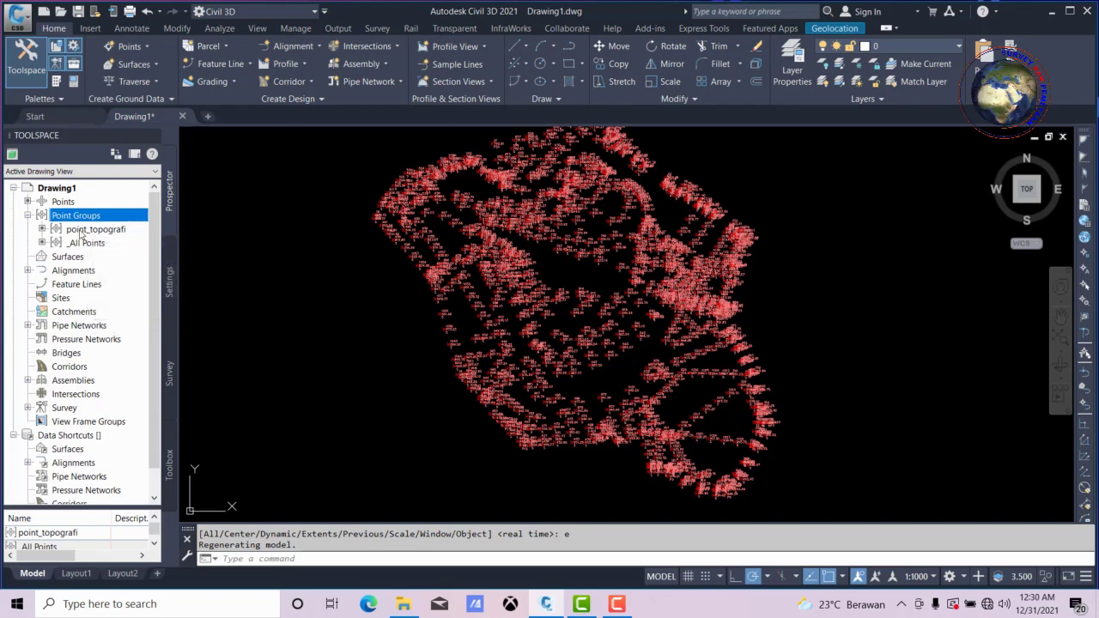
click(96, 233)
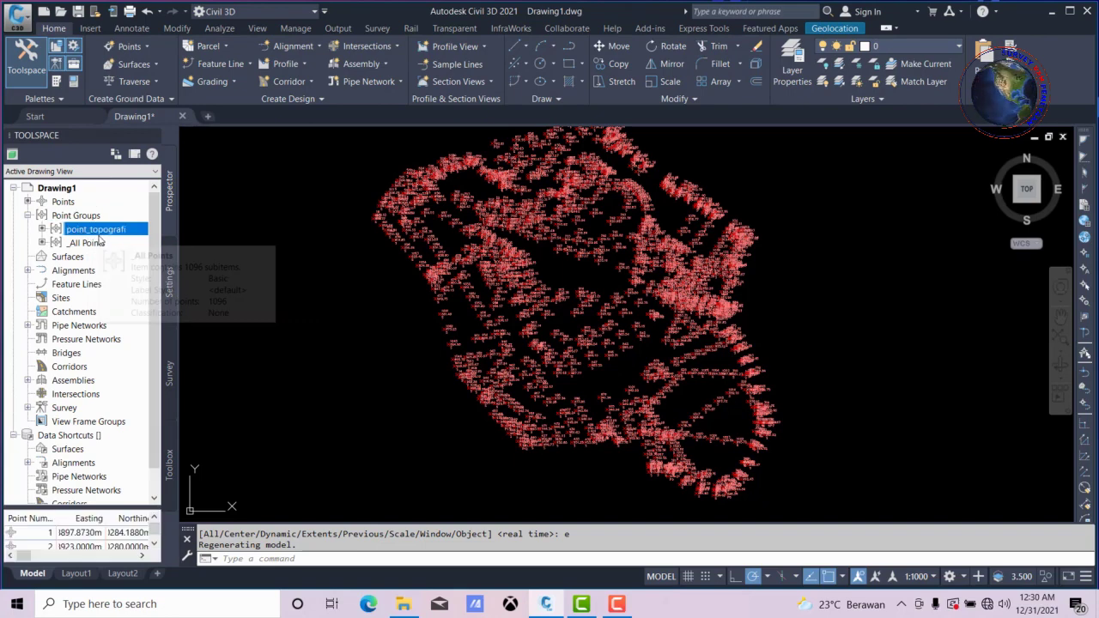